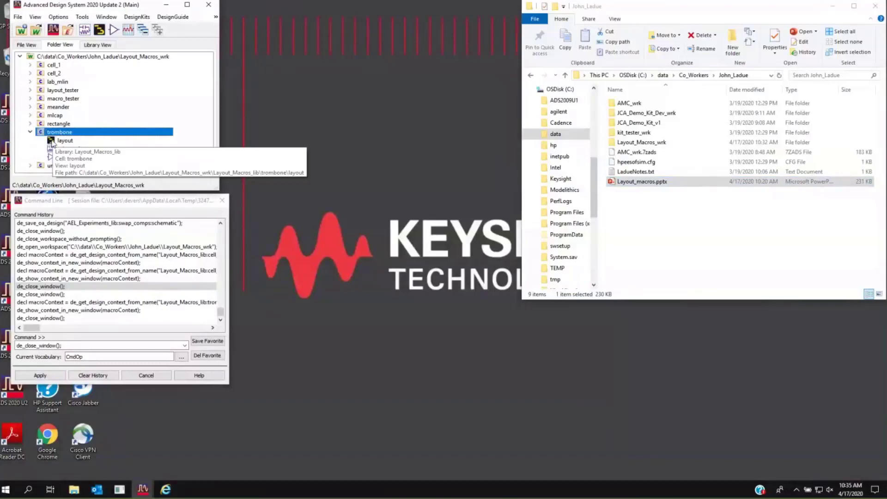
Open the trombone cell's layout view from Layout_Macros_lib in the Folder View
double_click(51, 142)
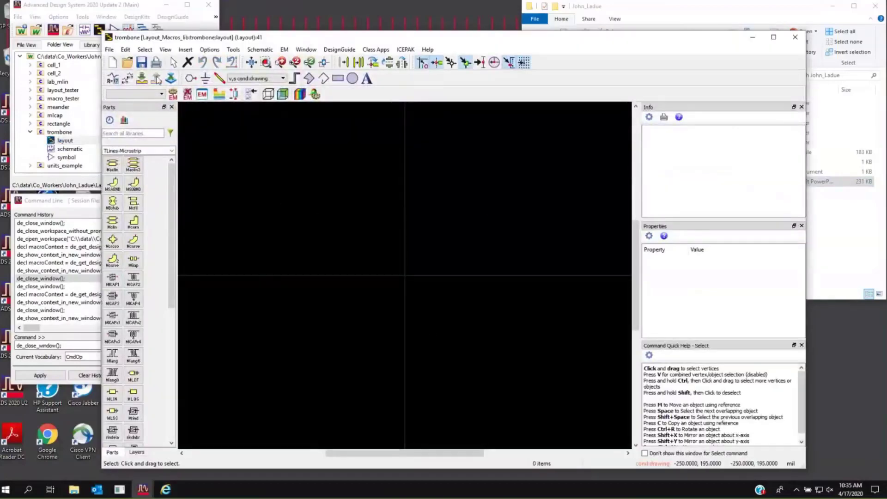
Set the trombone cell's Pcell type to AEL macro Pcell with function trombone_macro
click(109, 50)
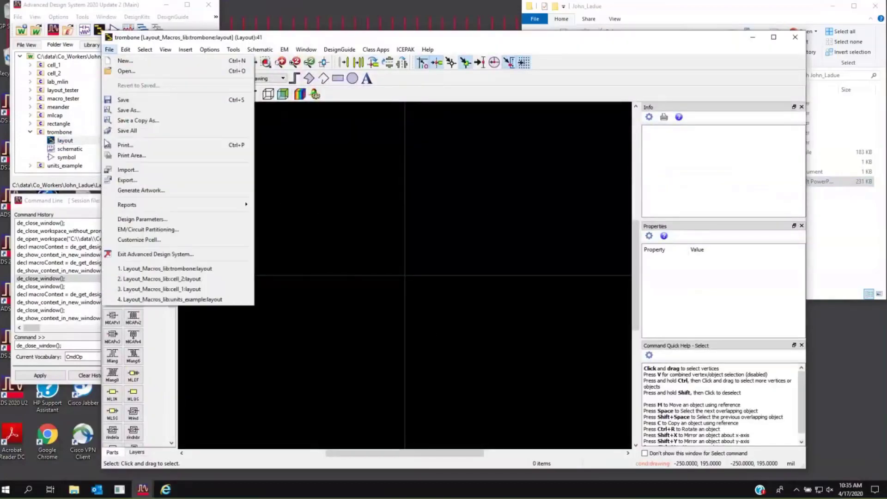
click(135, 241)
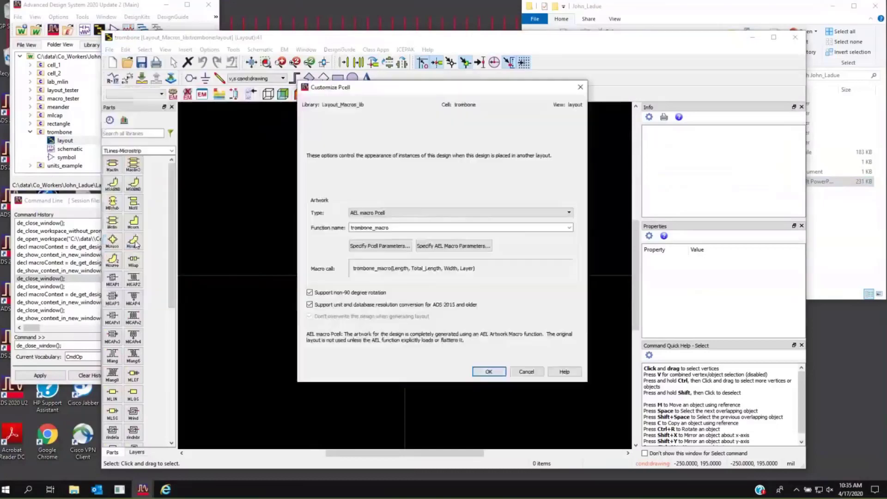
click(570, 213)
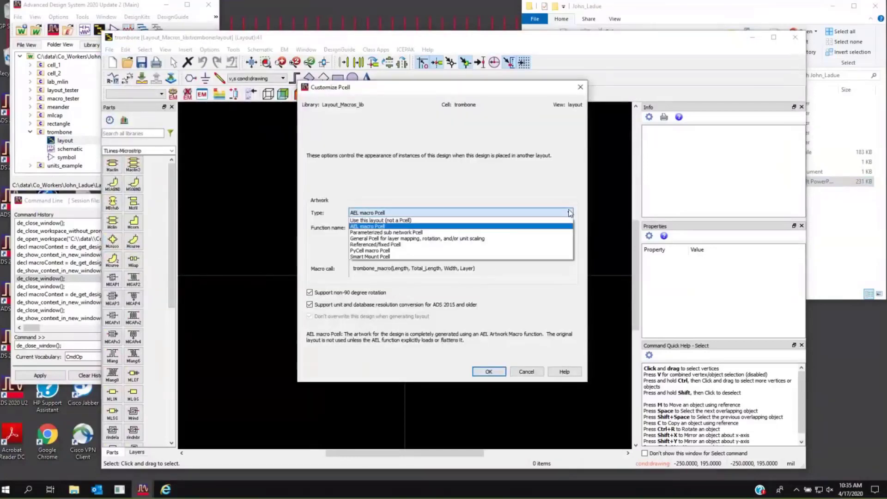
click(387, 226)
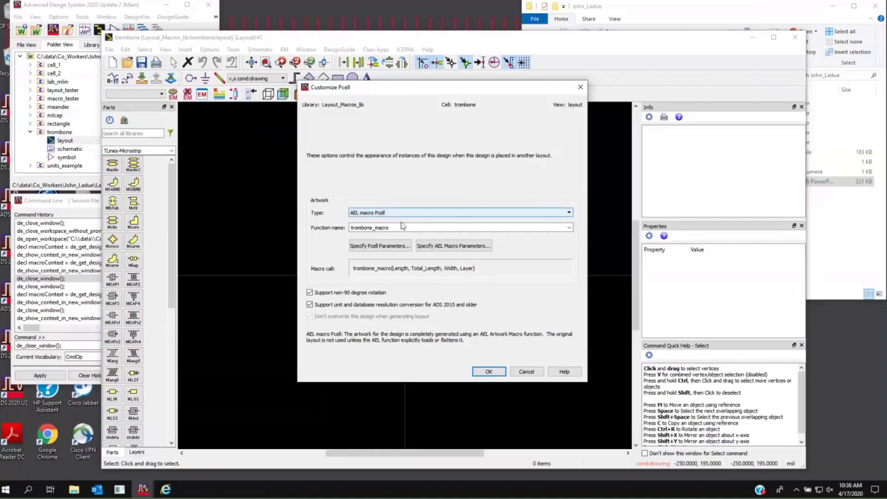
scroll(391, 217, down, 1)
scroll(388, 216, up, 1)
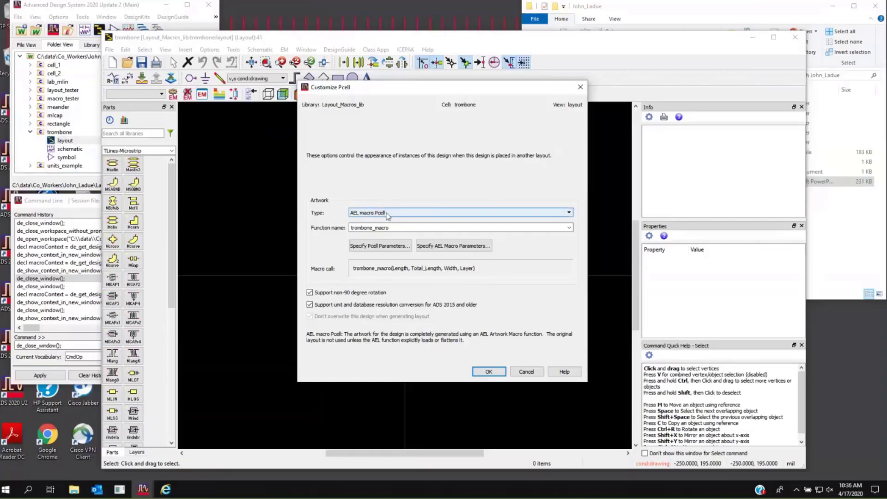
click(382, 247)
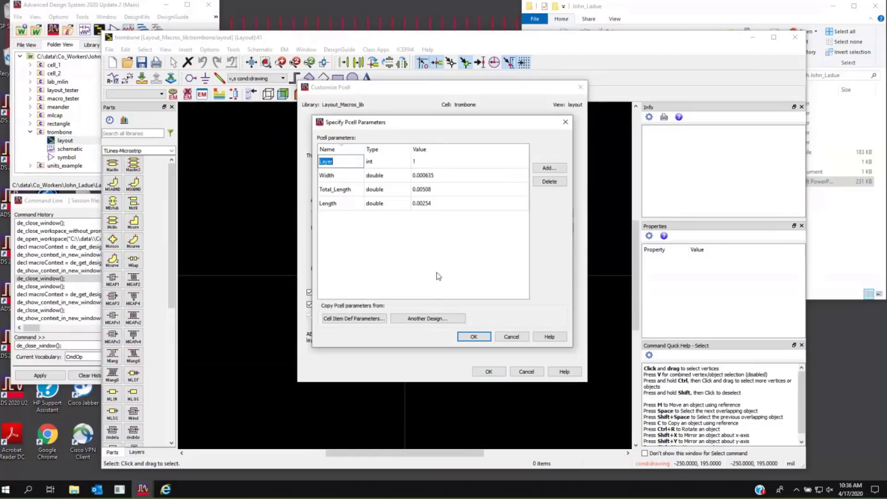
drag(432, 123, 575, 97)
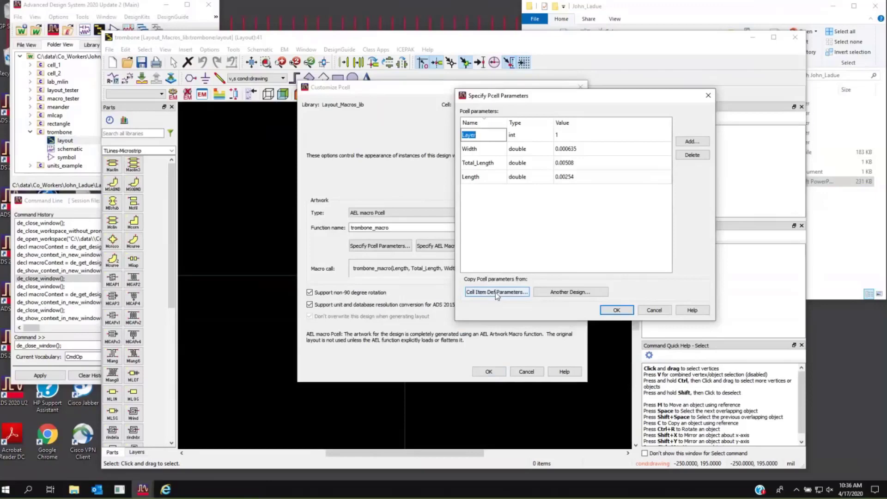
Cancel the Pcell settings and inspect Total_Length (200 mil, Total Length Including Bend) in Design Parameters
click(618, 312)
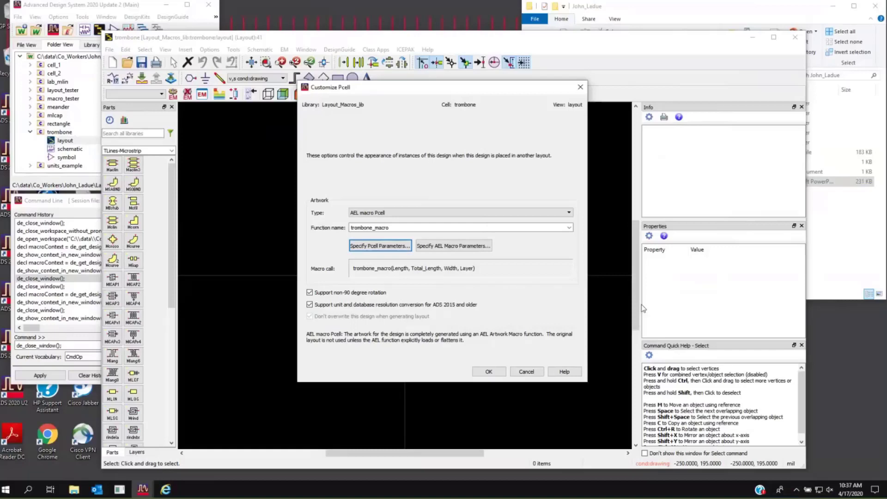
click(526, 371)
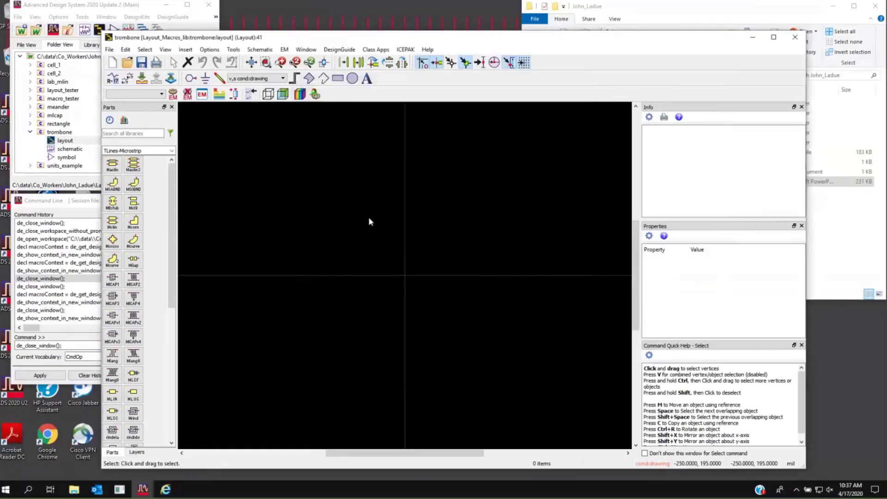
click(109, 50)
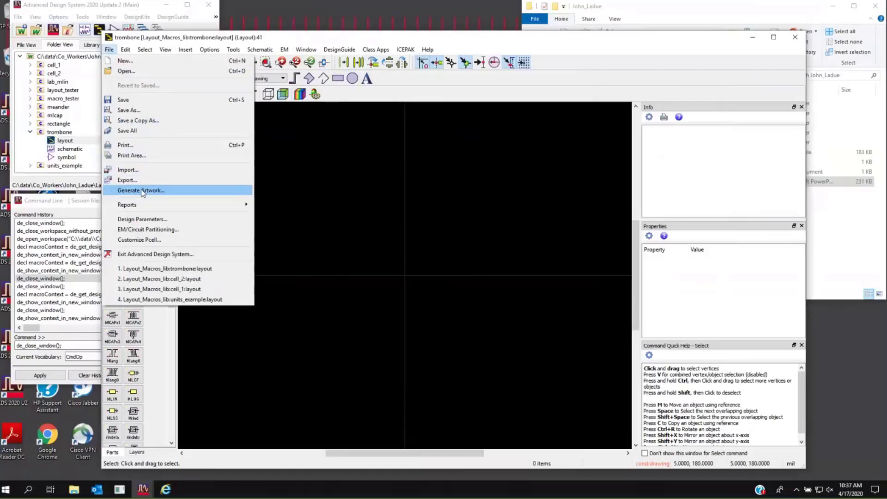
click(142, 219)
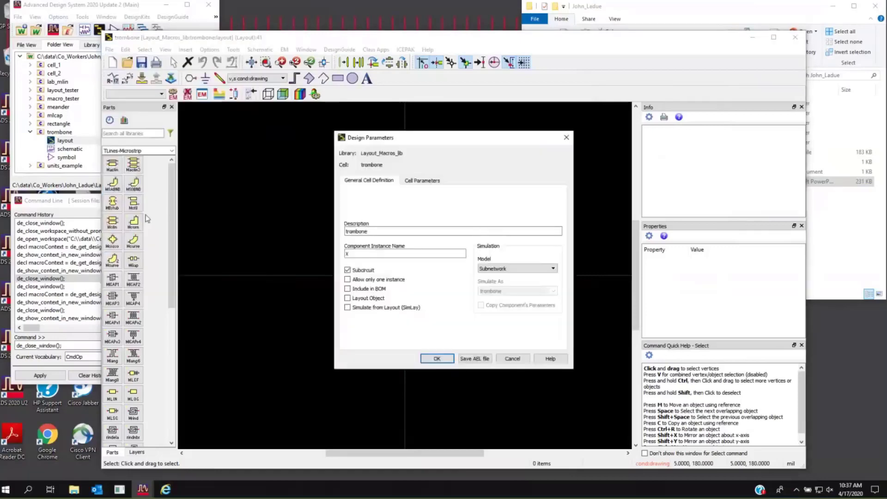
click(423, 180)
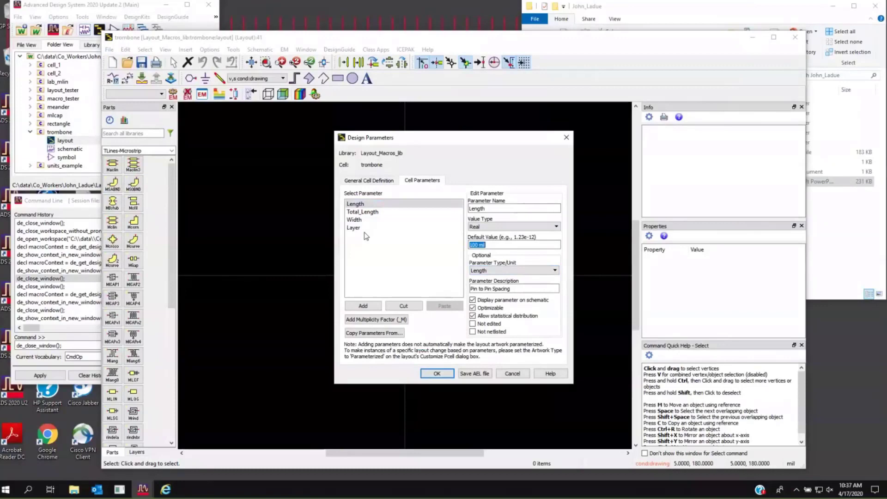
click(384, 212)
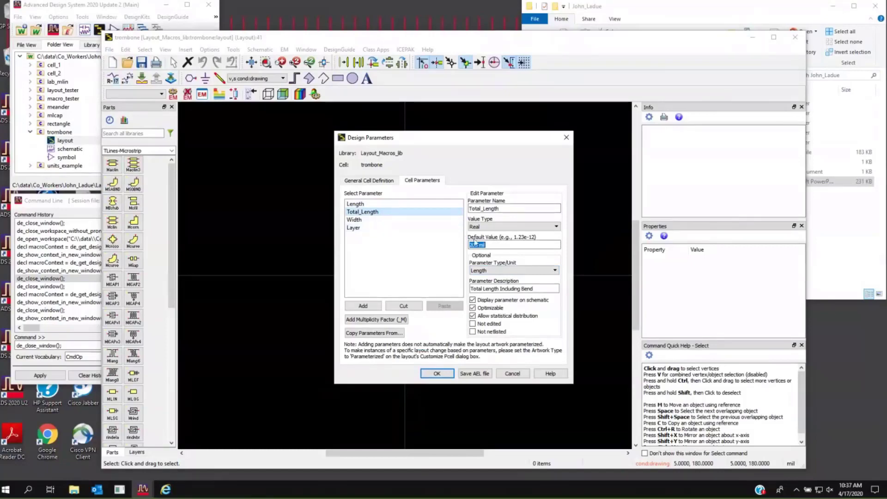
Close Design Parameters, reopen Customize Pcell, and review the Pcell parameters for trombone_macro
click(513, 374)
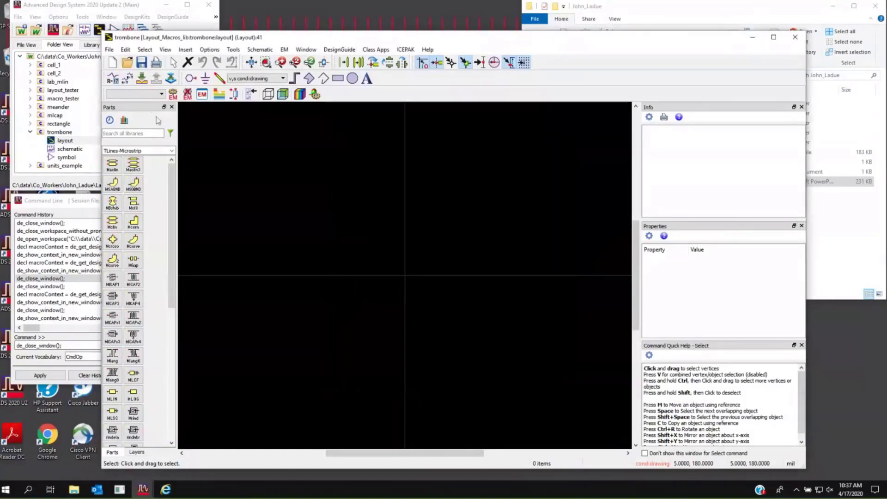
click(109, 50)
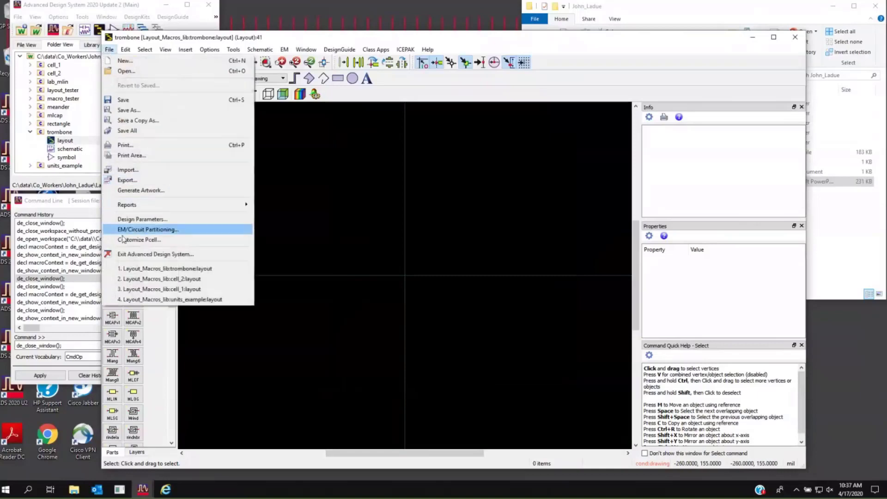
click(132, 241)
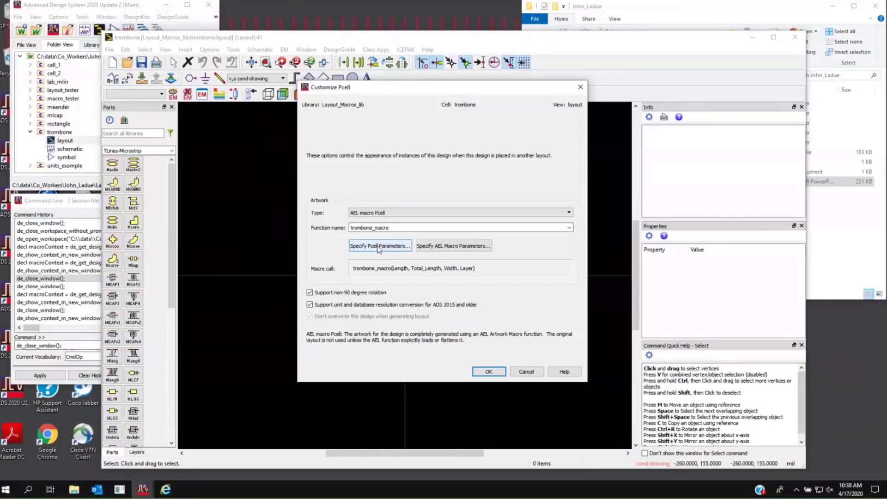
click(379, 248)
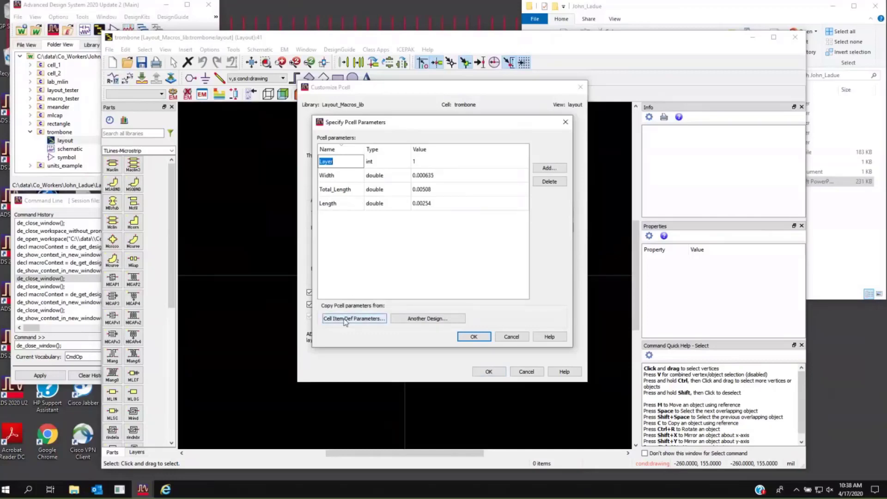
click(510, 336)
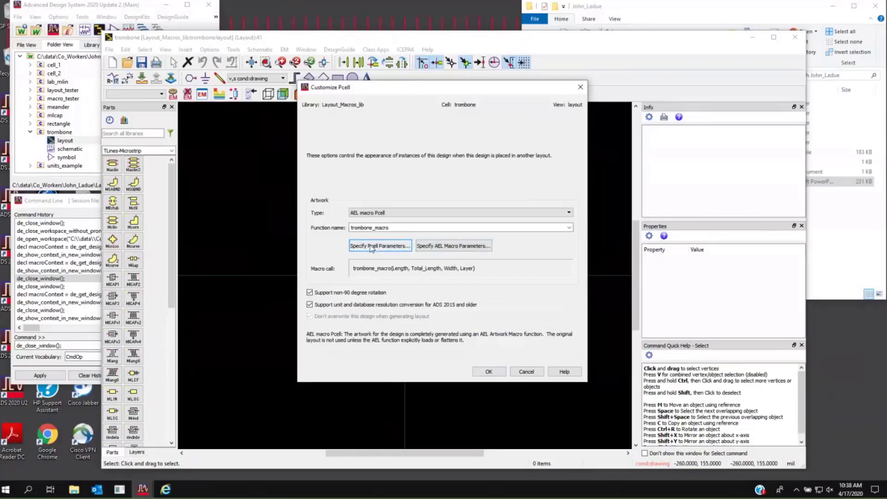
Review the AEL macro parameter order, then cancel Customize Pcell without changes
click(445, 246)
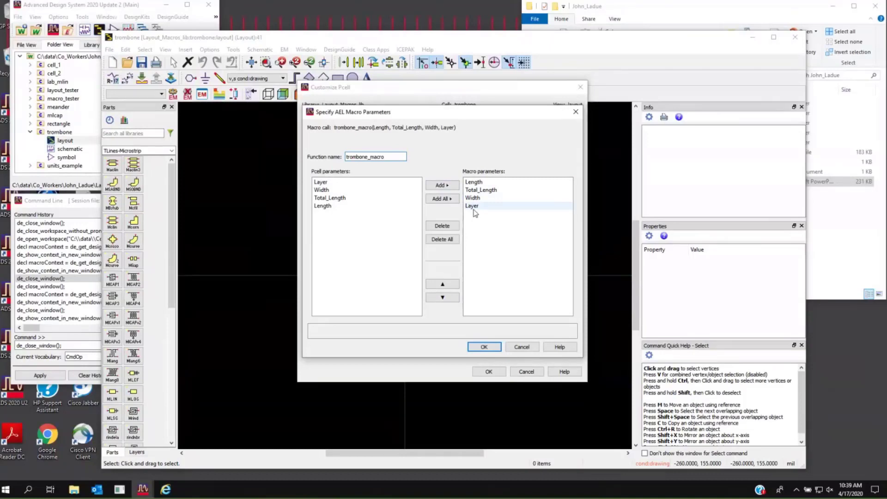
click(522, 347)
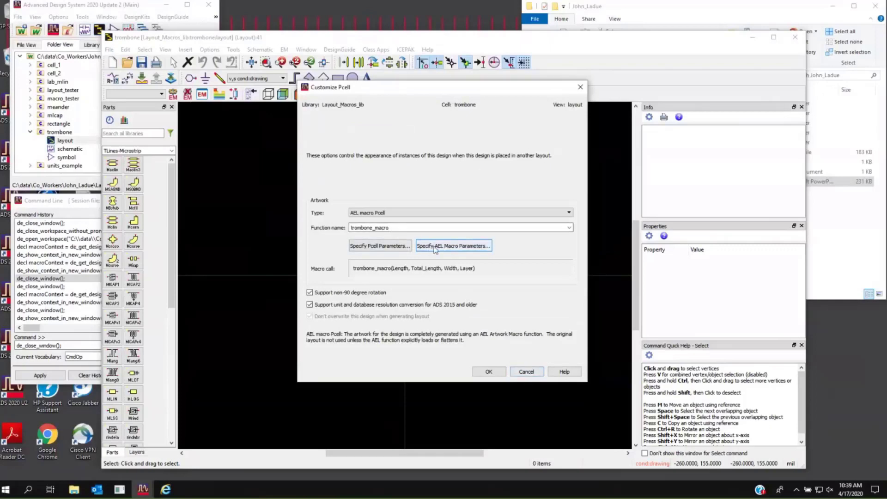
click(526, 372)
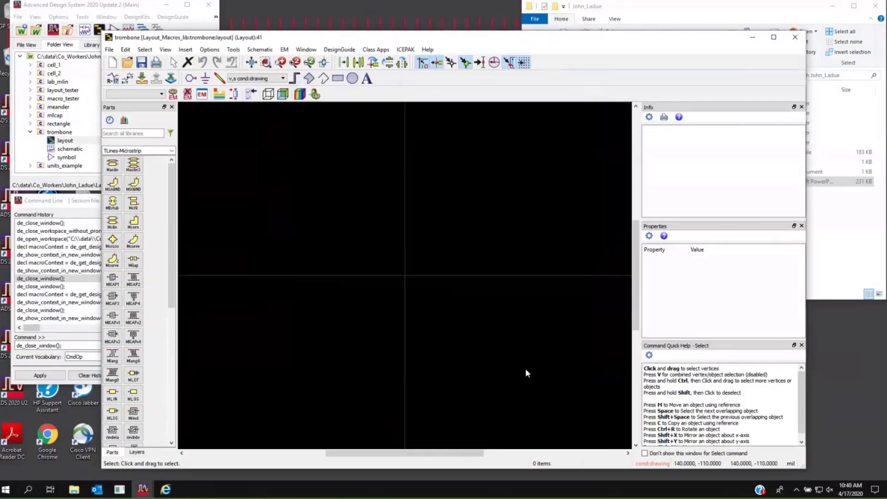
Close the layout and browse Layout_Macros_wrk > Layout_Macros_lib > trombone > layout to artwork.ael's actions
click(794, 38)
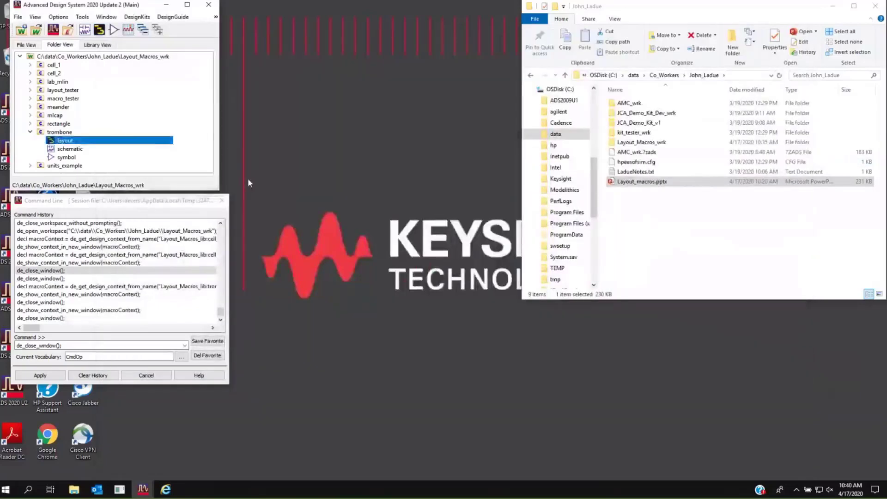
double_click(617, 142)
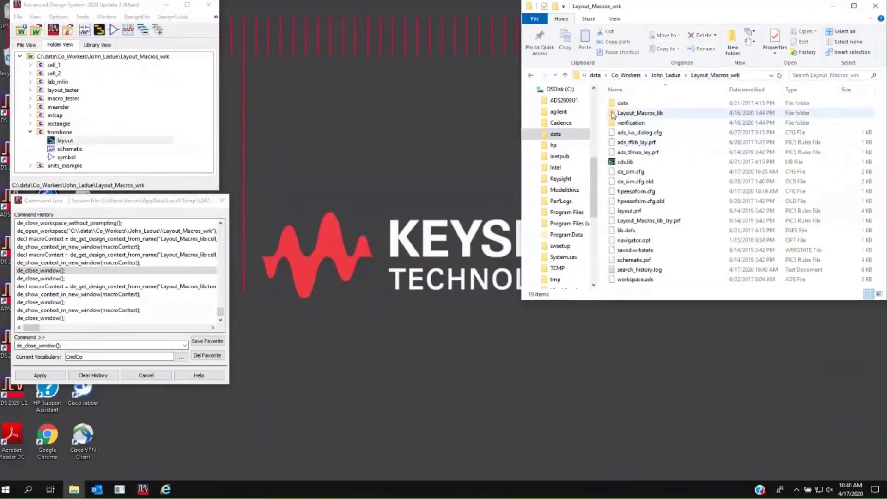
double_click(613, 115)
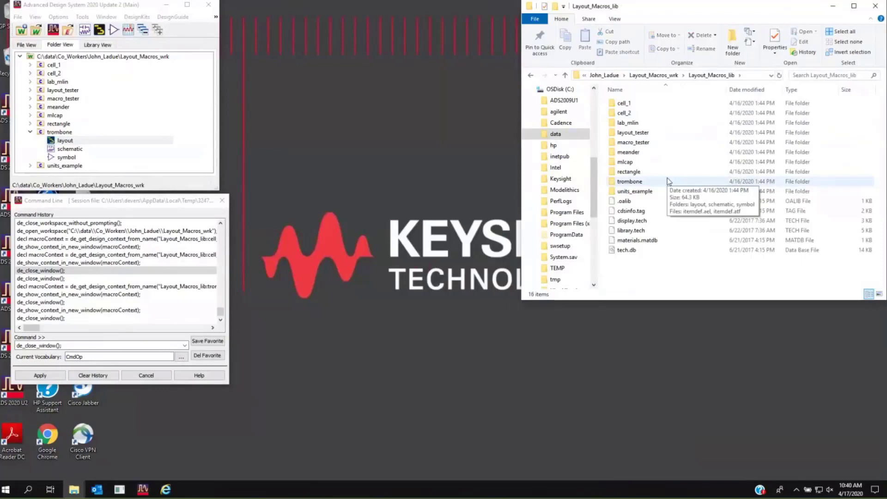
double_click(629, 183)
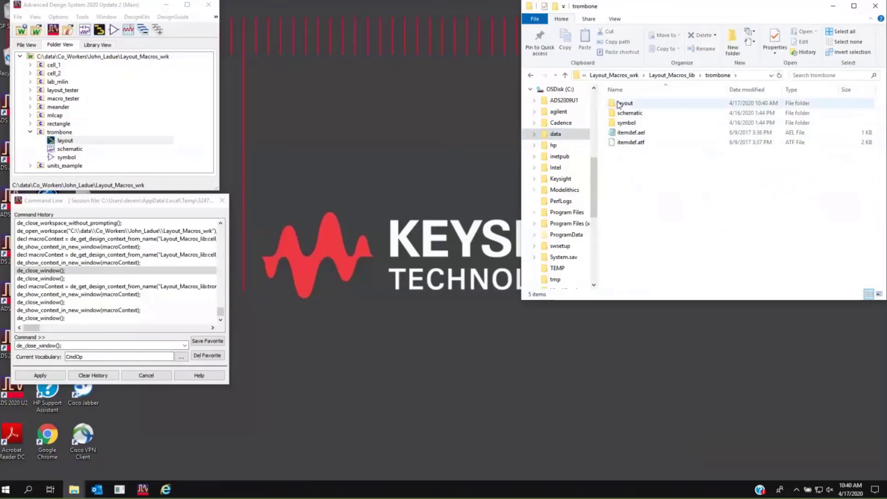
mouse_move(619, 105)
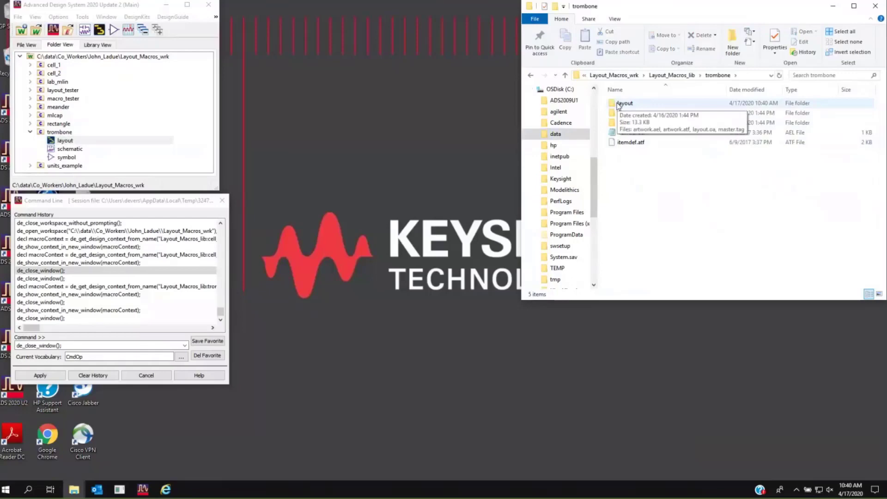
double_click(619, 105)
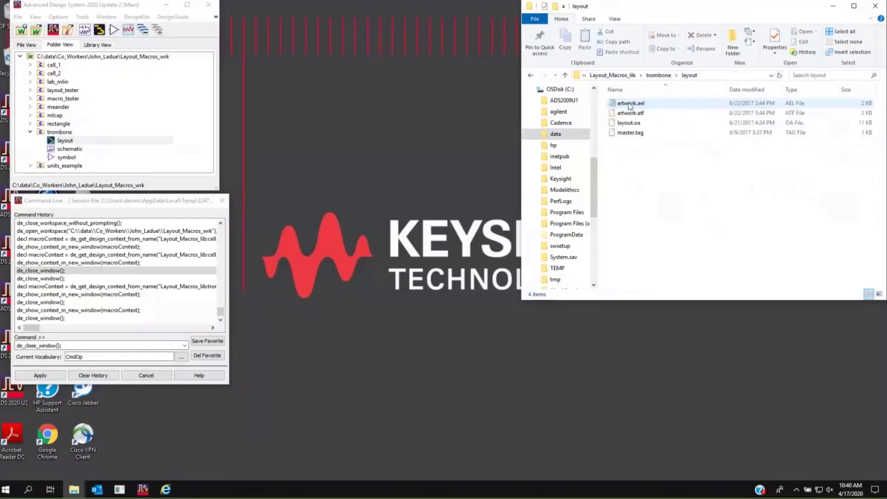
mouse_move(659, 127)
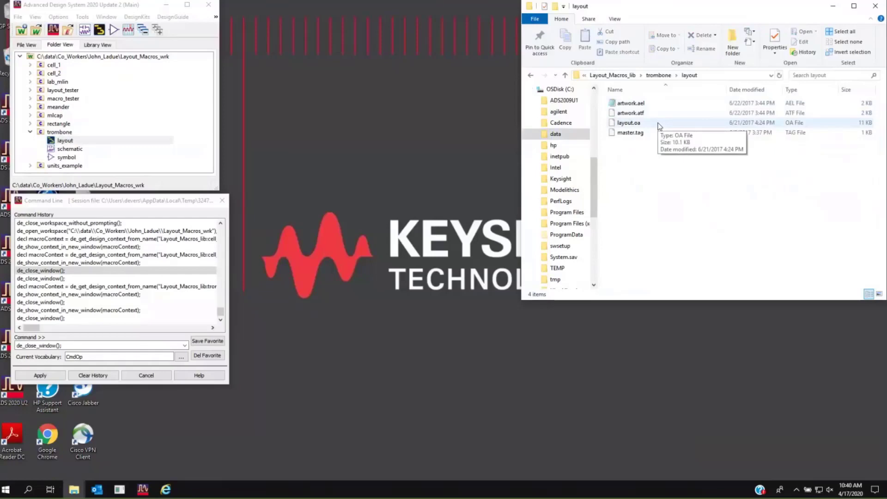
right_click(620, 104)
Edit artwork.ael in Notepad++ and review the db factor and offset = (l_total - l) / 2.0 lines
click(654, 157)
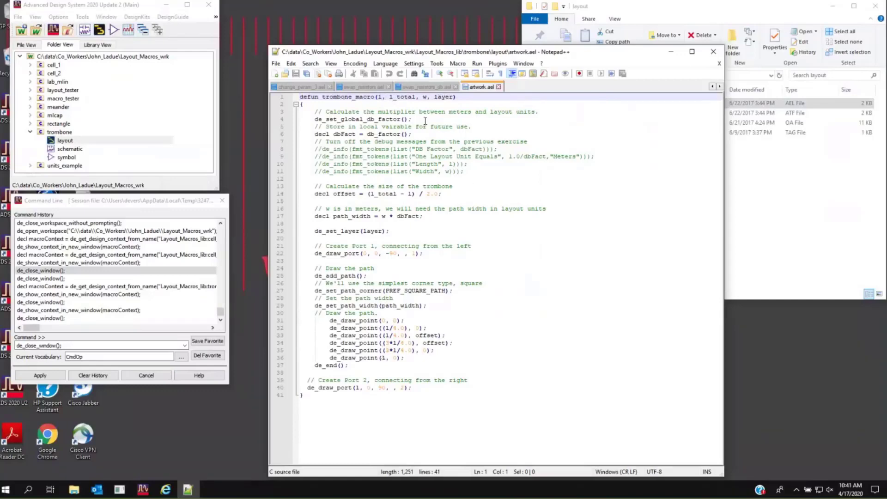
drag(425, 120, 318, 119)
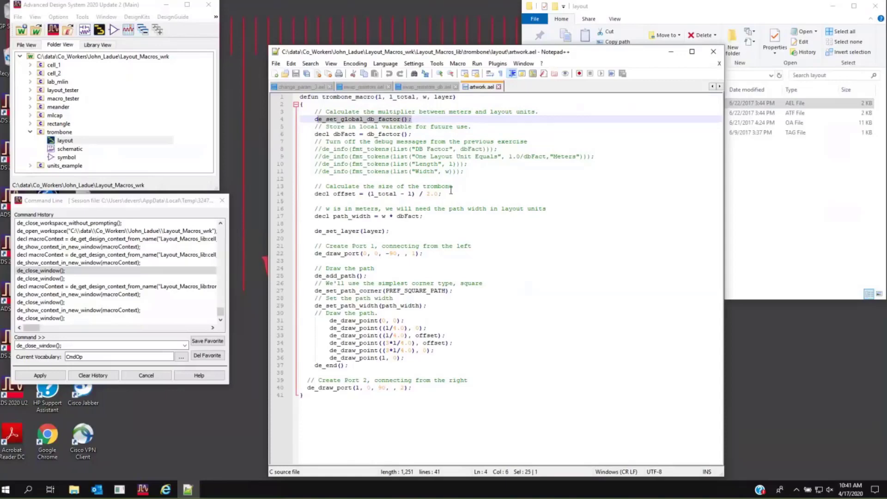
click(404, 98)
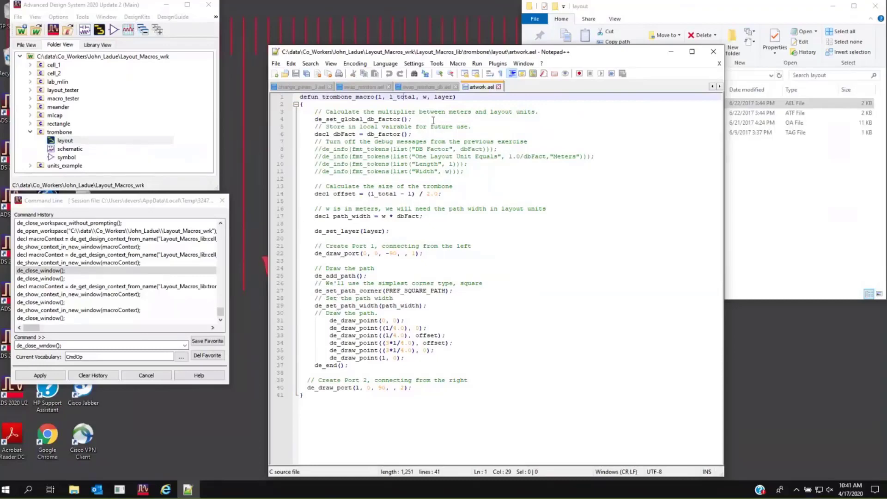
drag(411, 120, 313, 120)
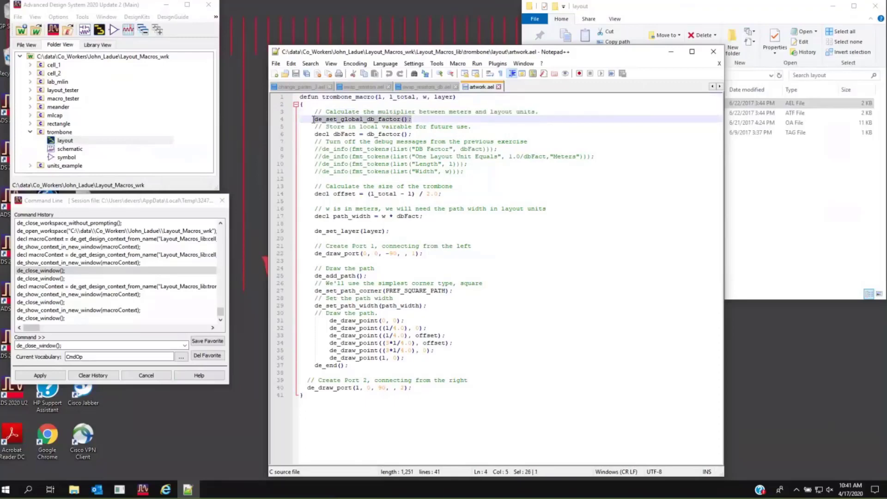
click(479, 195)
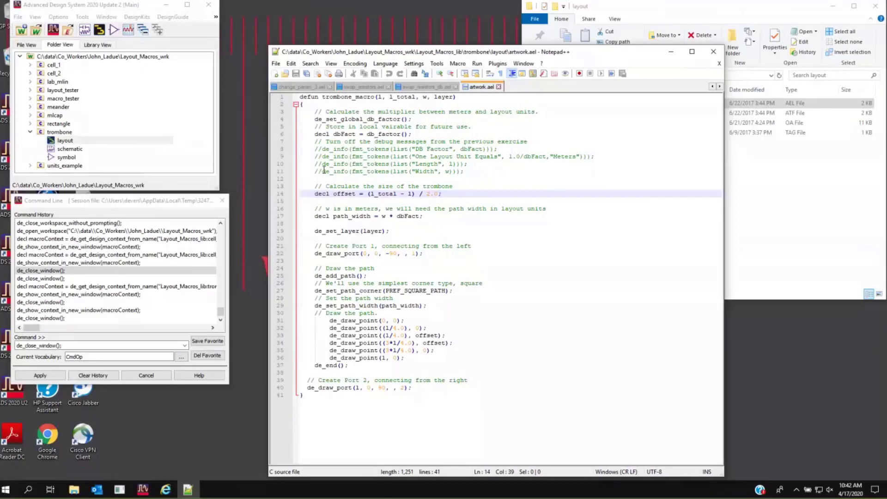
Close Notepad++, create a new cell_3 layout, and drag a trombone instance onto its canvas
click(713, 51)
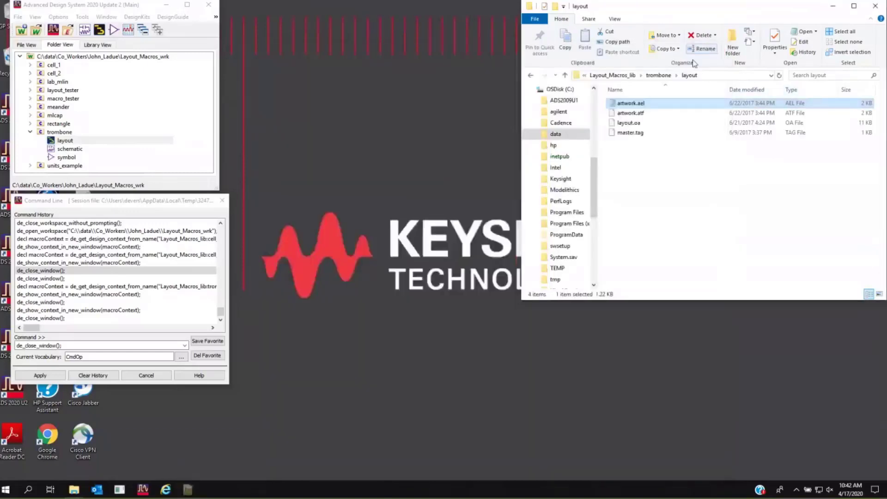
click(100, 30)
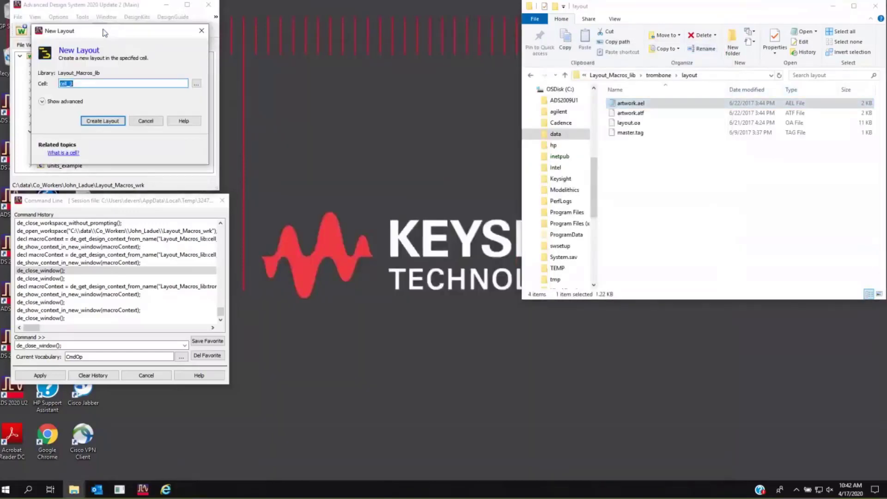
click(103, 121)
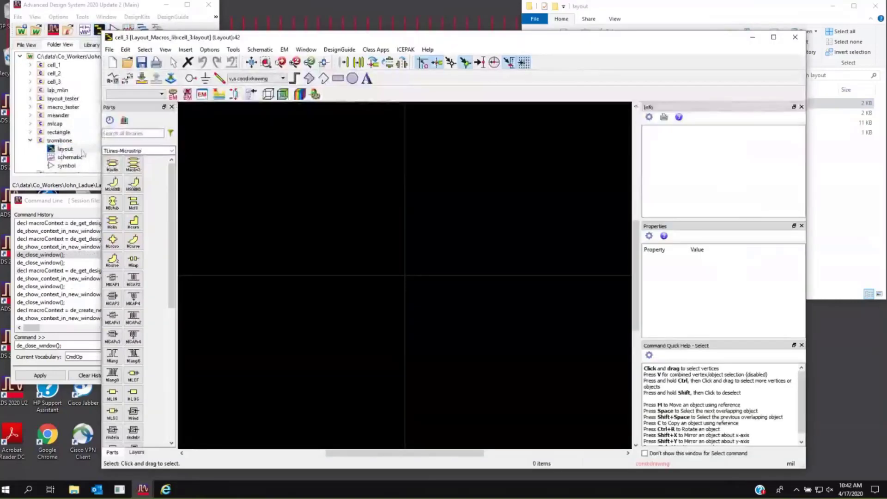
drag(55, 150, 479, 291)
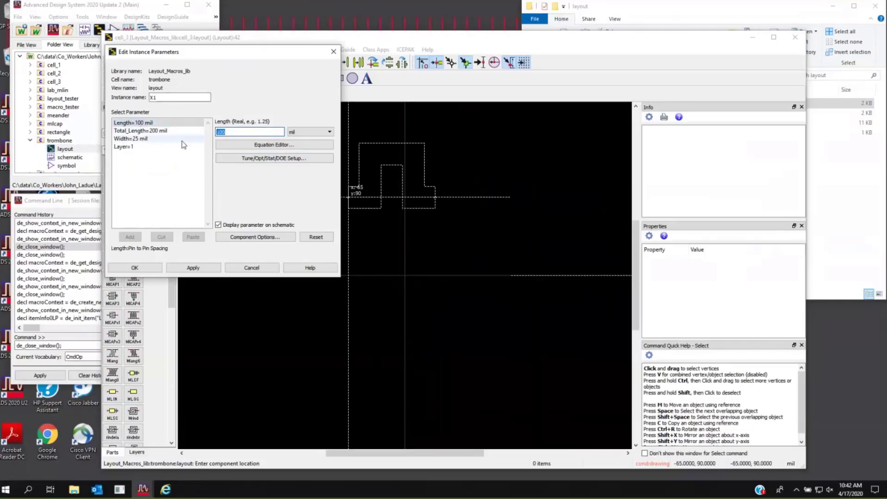
Set the trombone instance's Length to 160 mil and apply it
text(299)
click(194, 267)
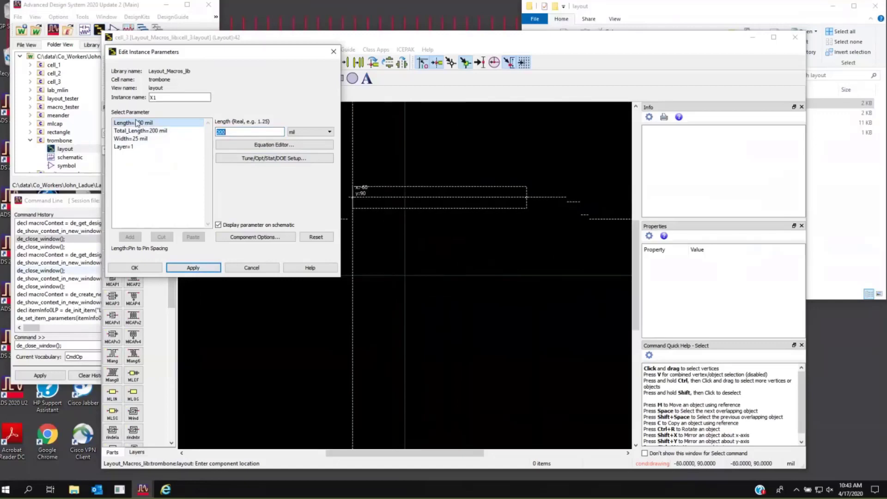
click(239, 132)
key(BackSpace)
key(BackSpace)
key(BackSpace)
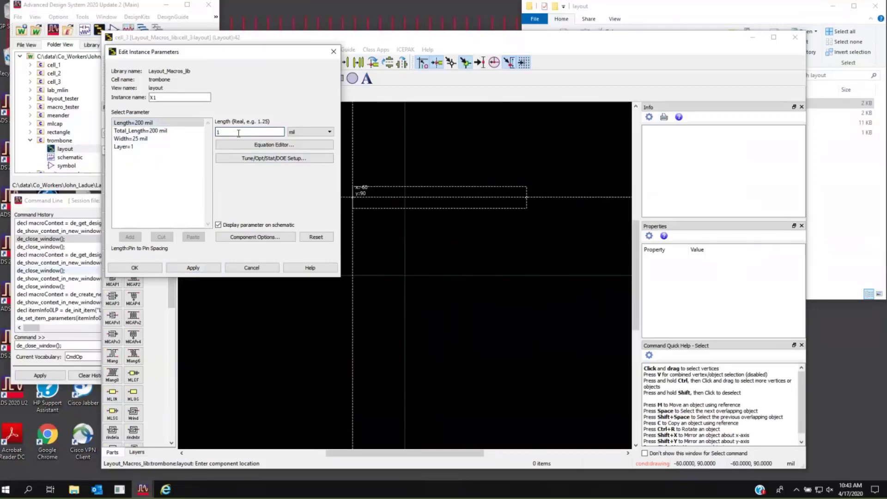
key(Tab)
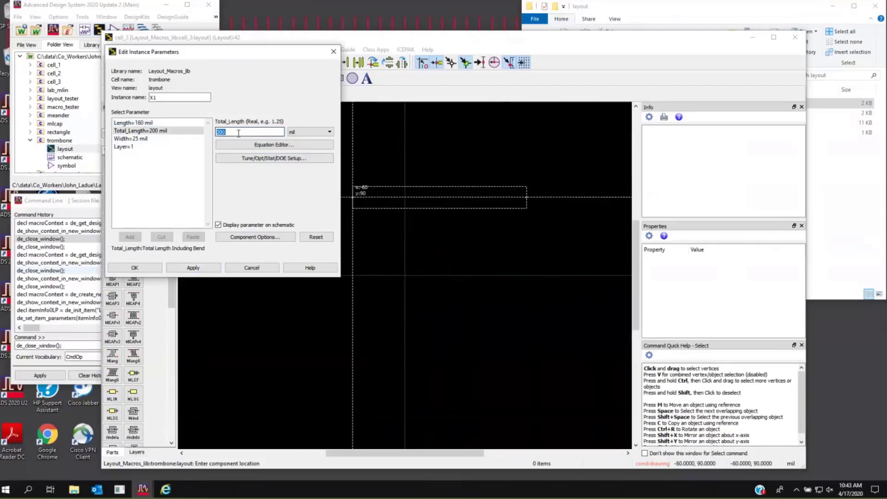
click(193, 269)
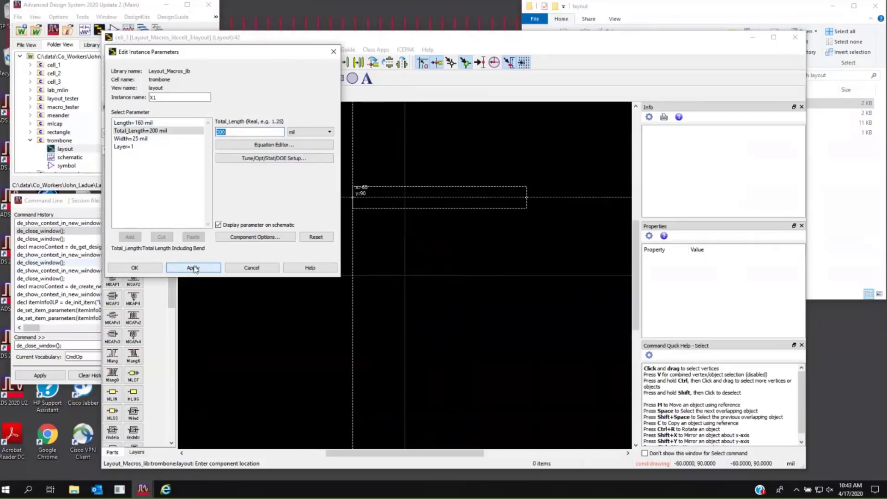
click(143, 123)
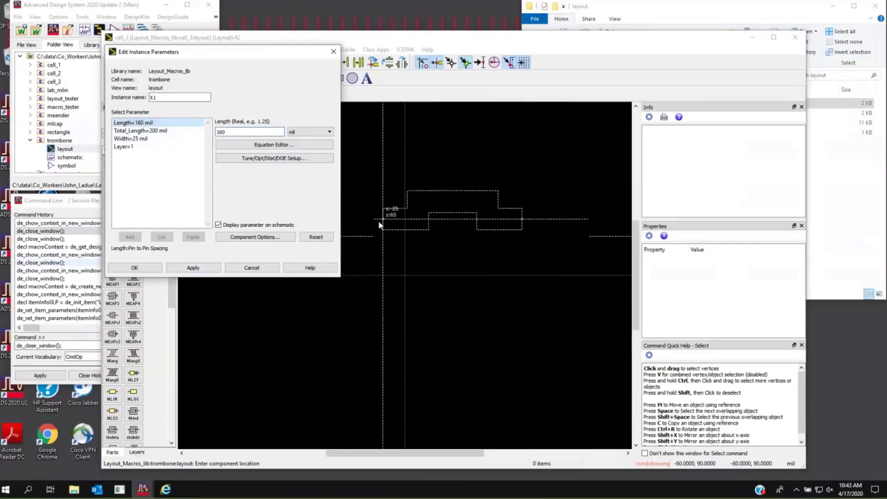
Place trombone instance X1 on the canvas and end the placement command
click(404, 206)
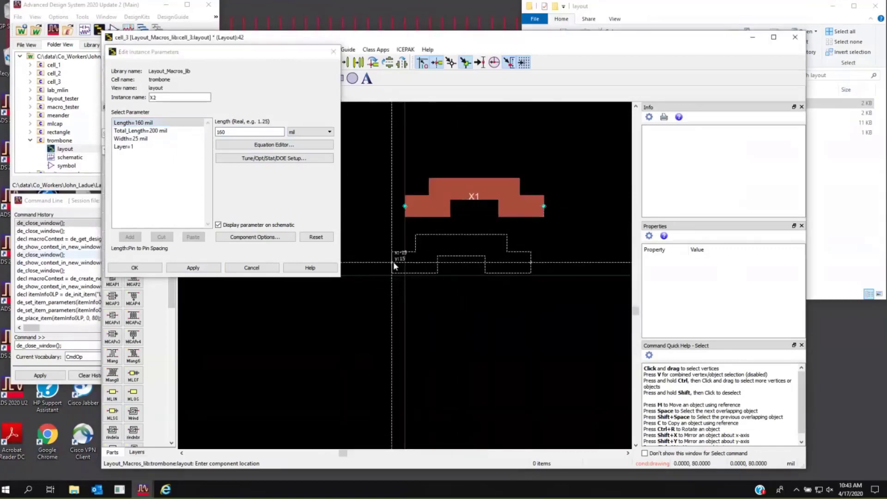
right_click(393, 263)
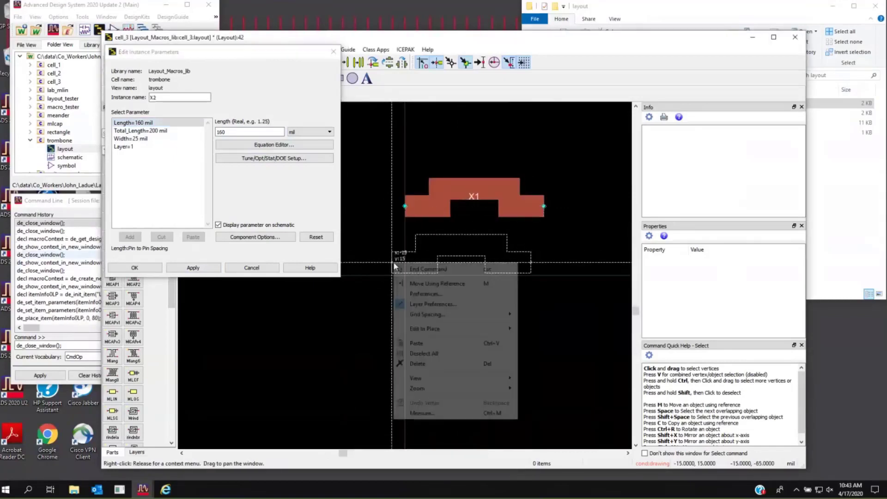
click(418, 269)
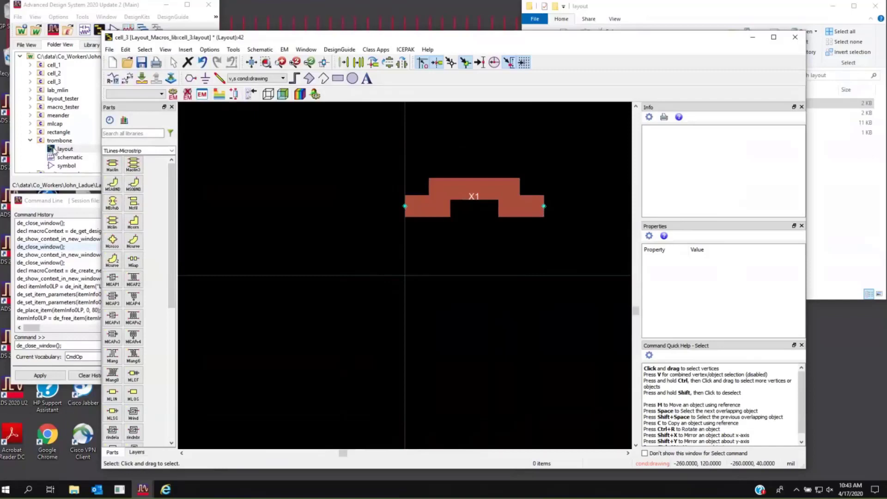
Bring the File Explorer window showing the trombone layout folder to the front
click(702, 12)
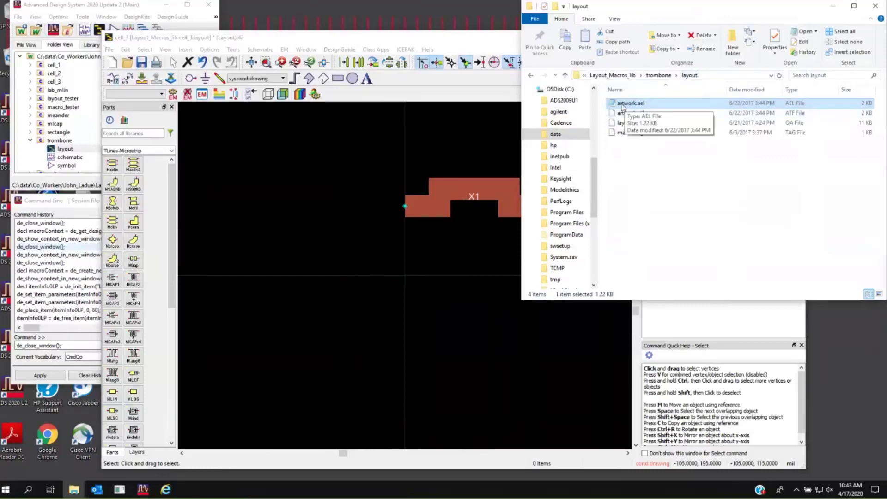
In artwork.ael, remove the // from the four de_info debug lines, starting with DB Factor
double_click(627, 106)
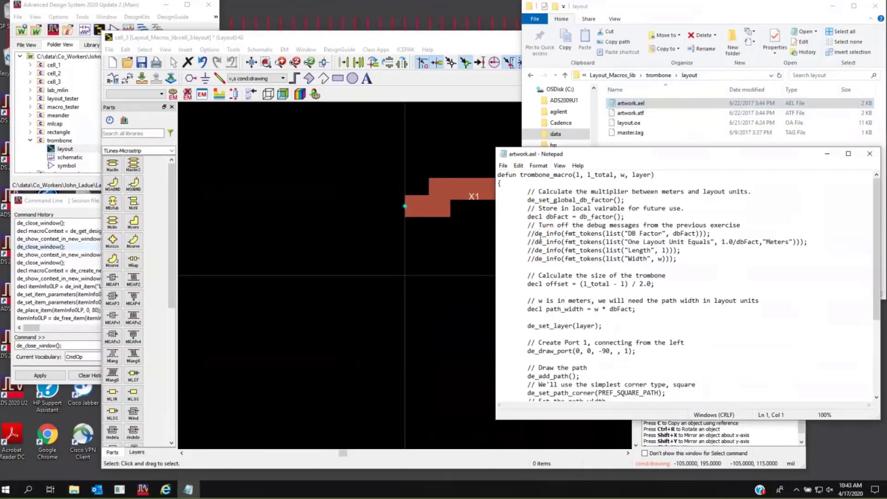
click(540, 234)
key(BackSpace)
key(BackSpace)
key(Down)
key(BackSpace)
key(BackSpace)
key(Down)
key(Right)
key(Right)
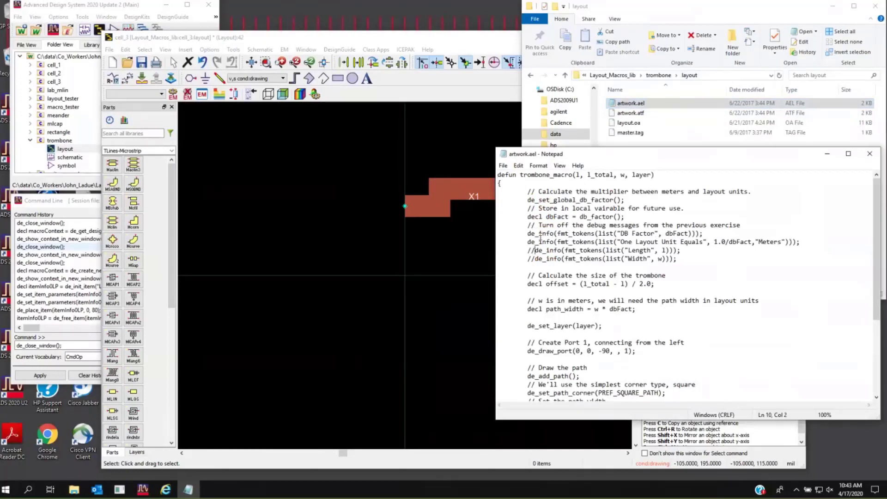
key(BackSpace)
key(BackSpace)
key(BackSpace)
key(BackSpace)
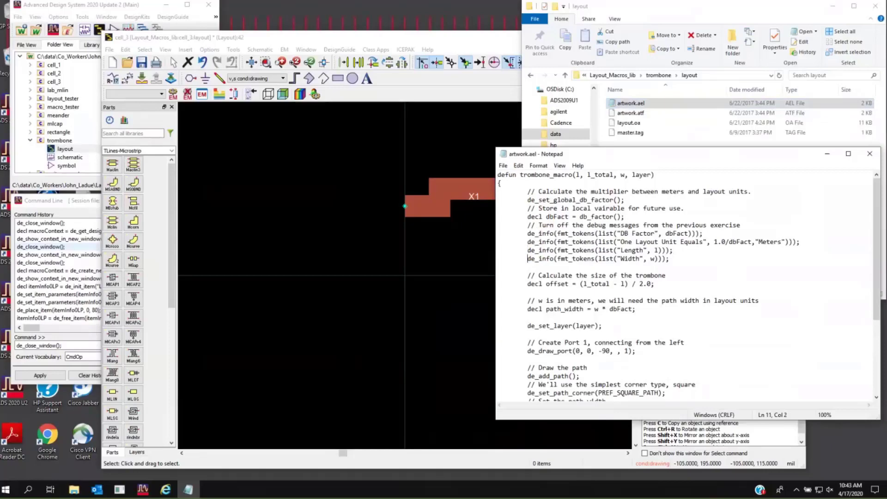
Save artwork.ael, close Notepad and return to the cell_3 layout
click(503, 165)
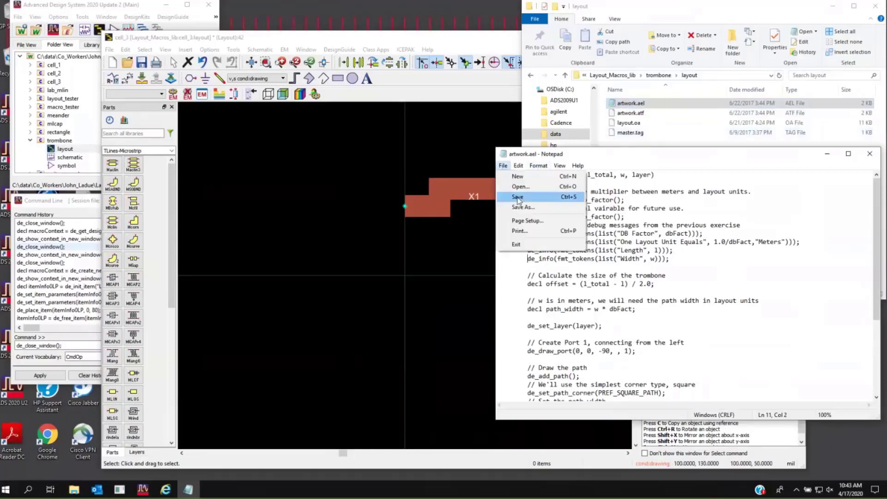
click(519, 203)
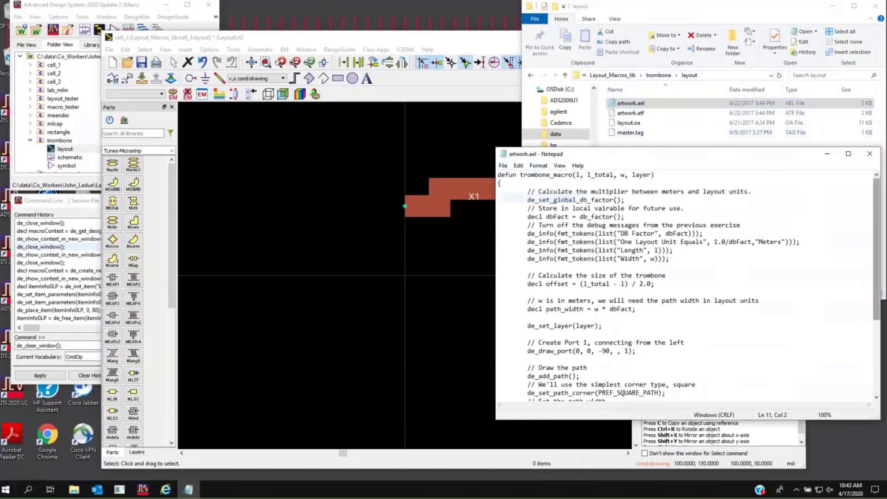
click(870, 153)
click(434, 45)
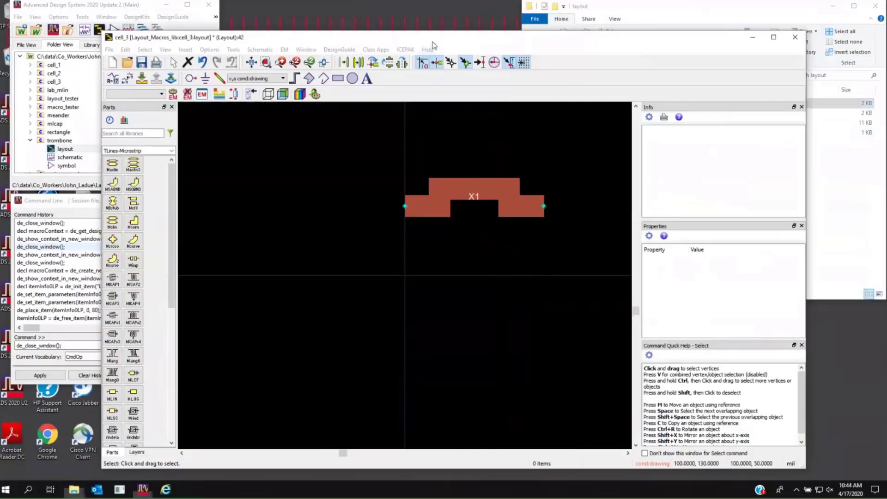
Close the cell_3 layout, saving its changes, and close the current workspace
click(791, 38)
click(444, 268)
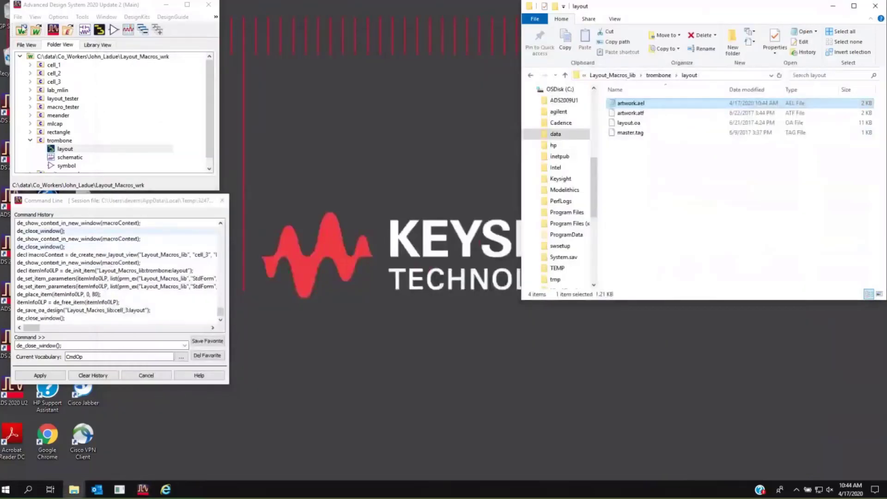
click(17, 17)
click(31, 49)
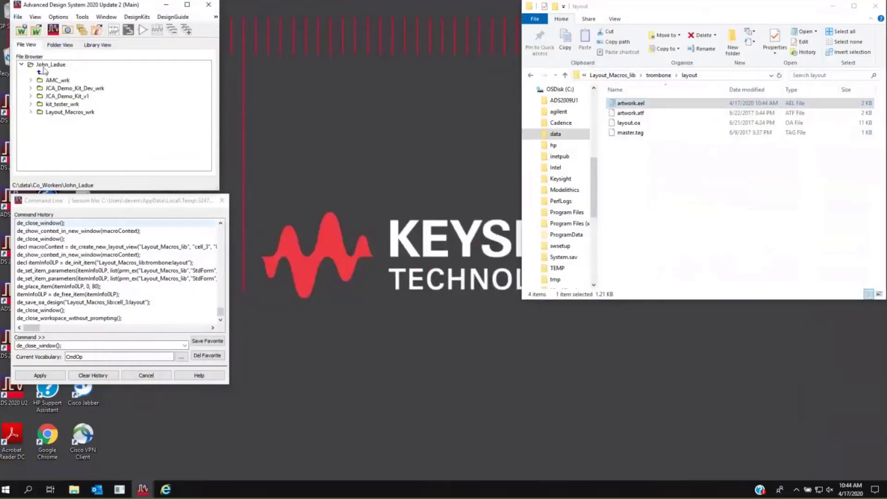
Reopen Layout_Macros_wrk and open cell_3's layout view so the macro reruns
double_click(49, 112)
click(30, 81)
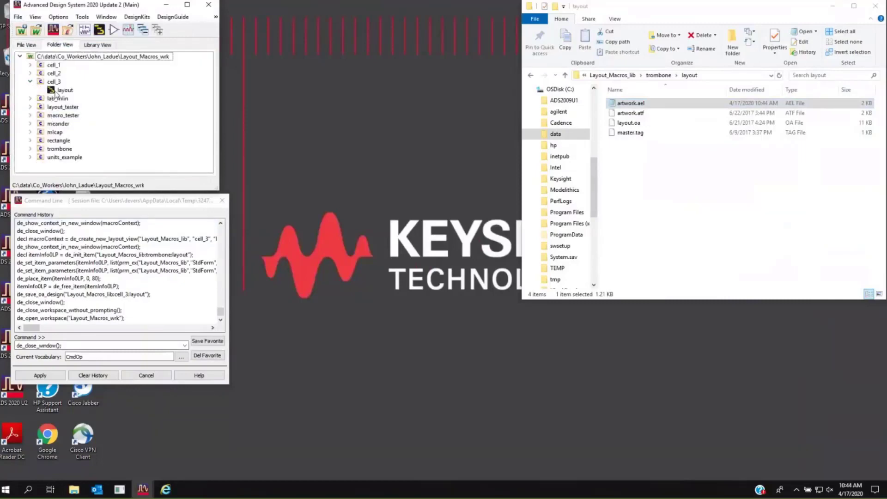
double_click(55, 91)
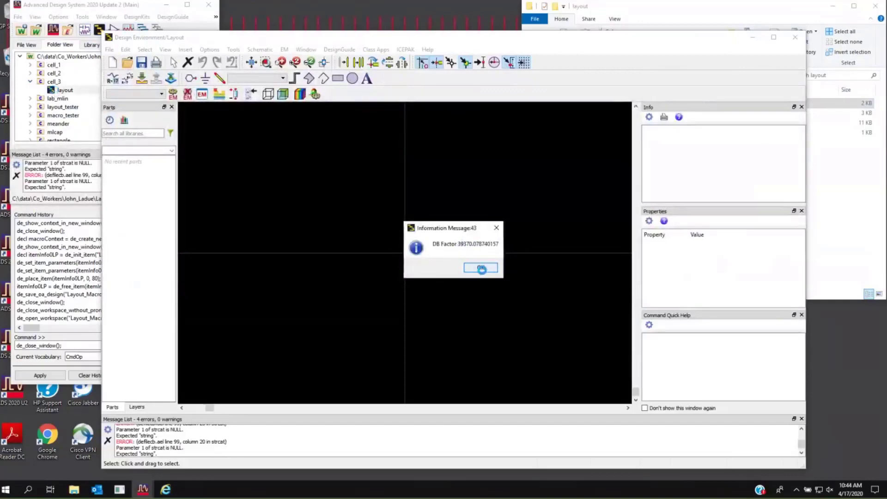
Dismiss the DB Factor and layout unit debug messages to reveal the redrawn X1 trombone
click(482, 269)
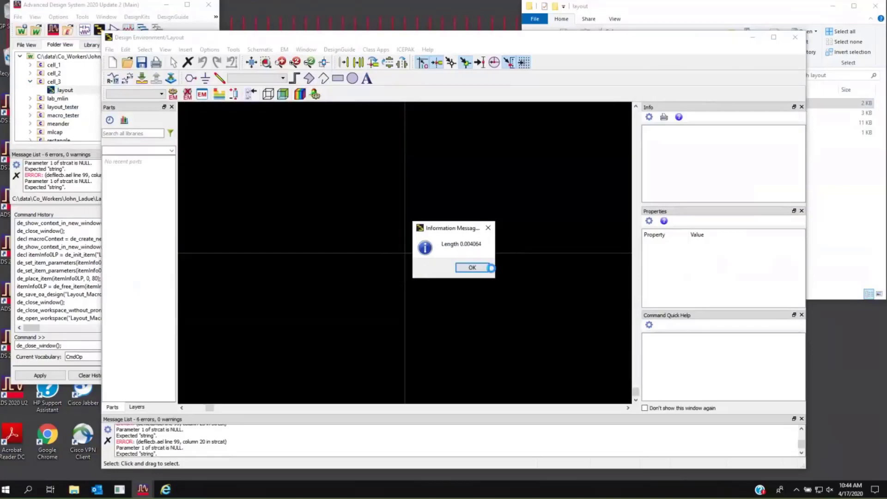
click(482, 270)
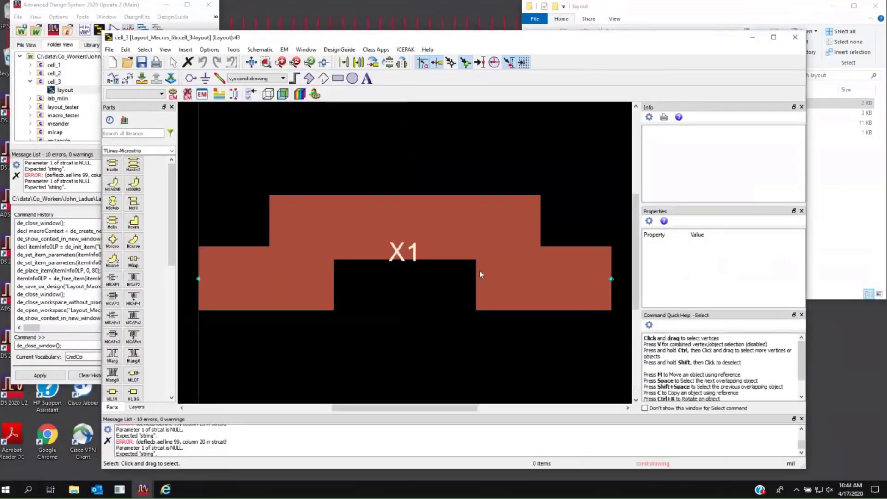
scroll(403, 262, down, 2)
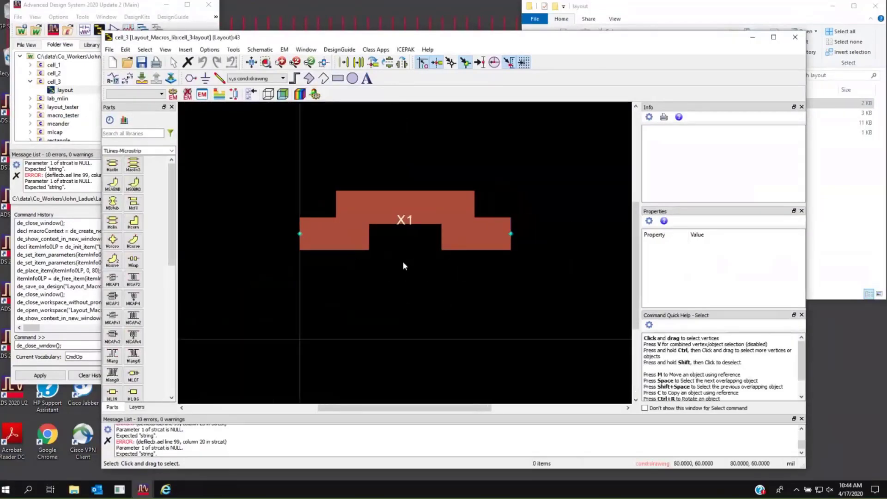